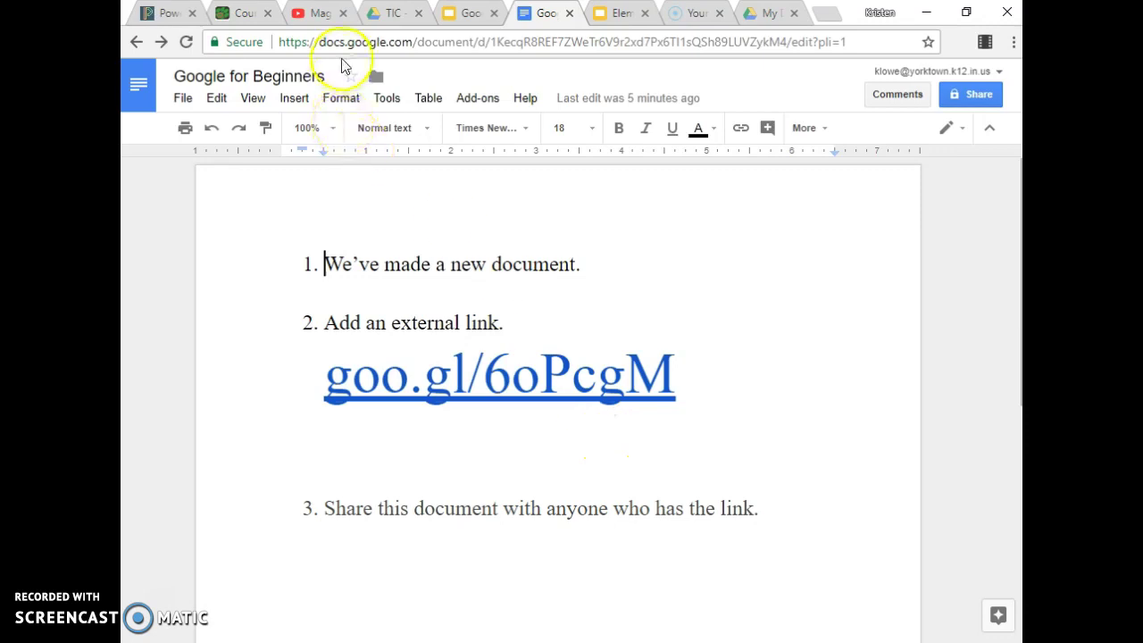
Copy the Magic Kingdom Entrance Music video's YouTube URL and return to the Google for Beginners document.
left_click(308, 18)
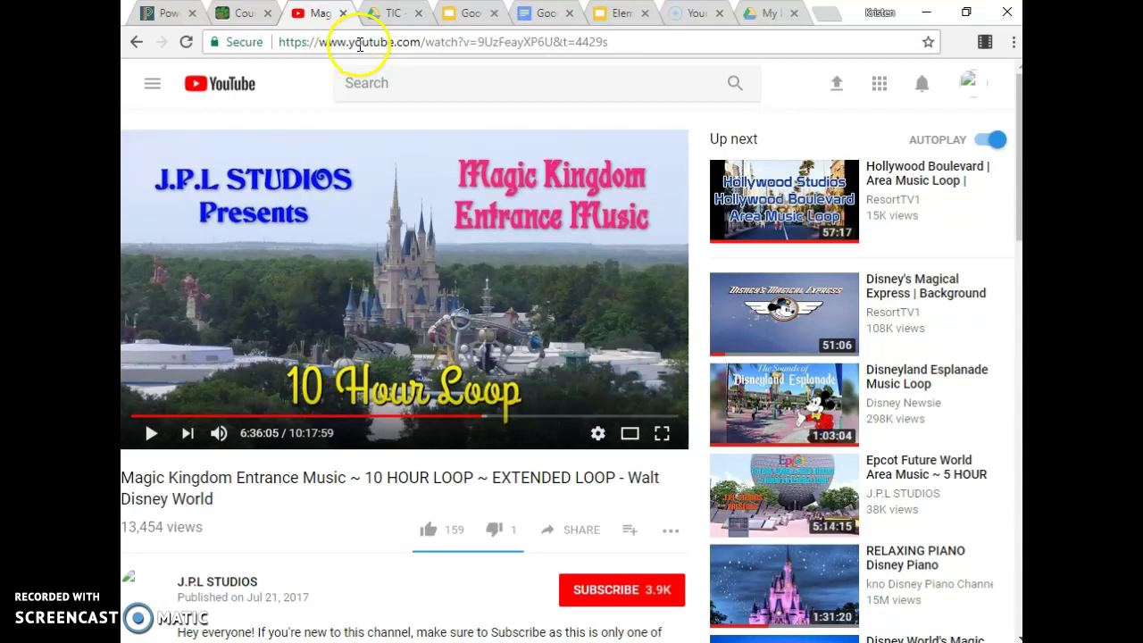
left_click(359, 45)
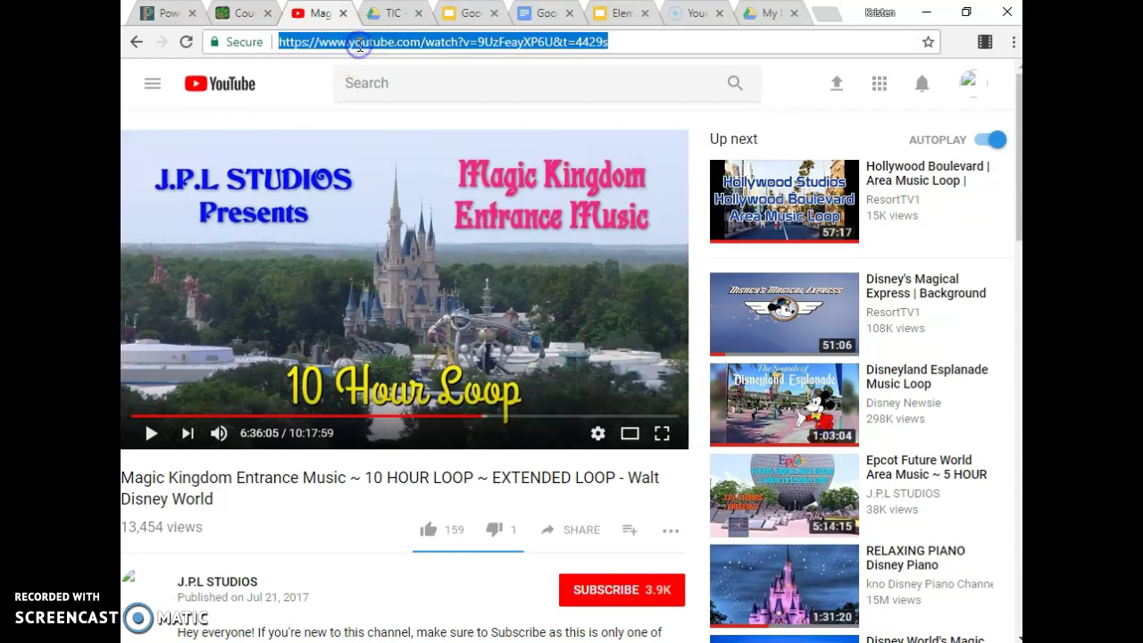
right_click(559, 48)
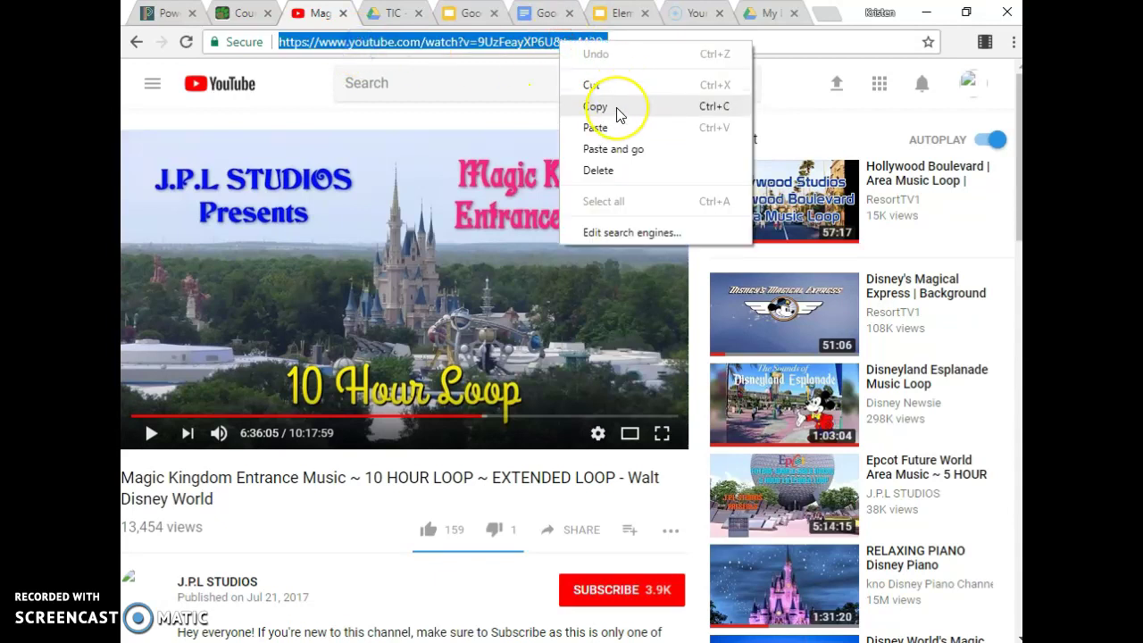
left_click(614, 108)
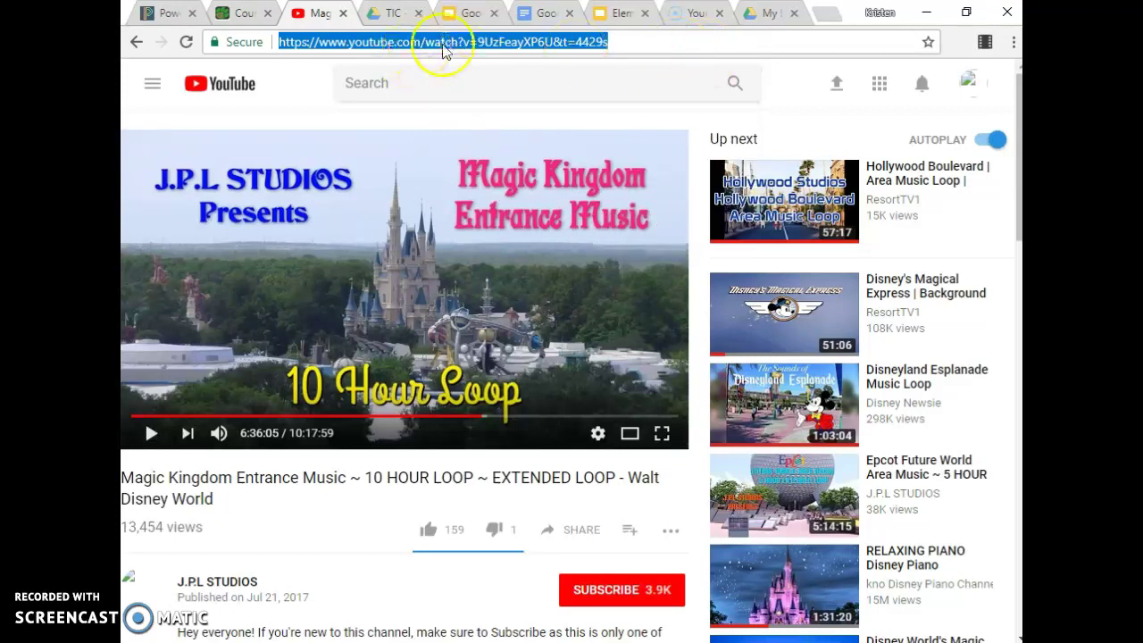
left_click(521, 13)
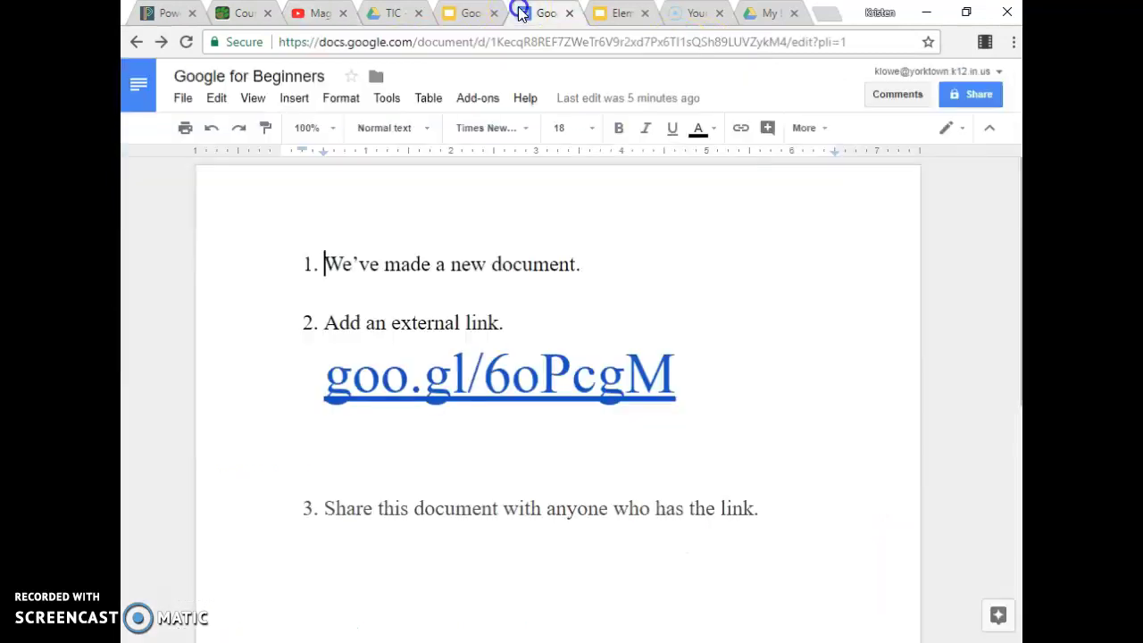
Insert a 'Magic Kingdom' hyperlink to the copied YouTube address at the start of step 1.
left_click(293, 99)
left_click(300, 154)
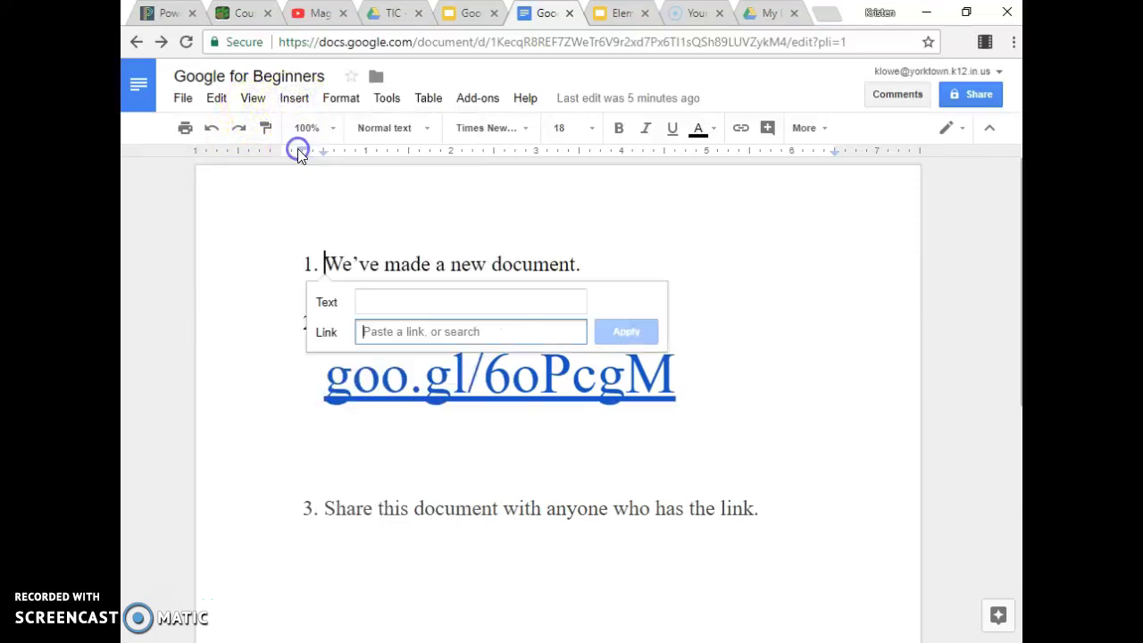
right_click(415, 333)
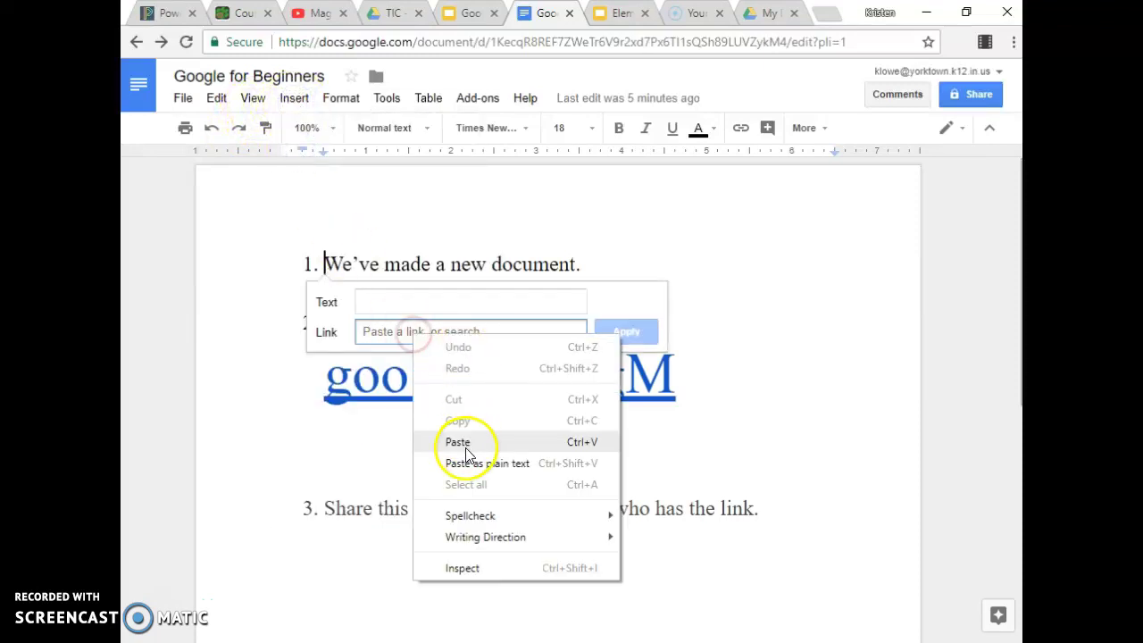
left_click(464, 442)
left_click(415, 303)
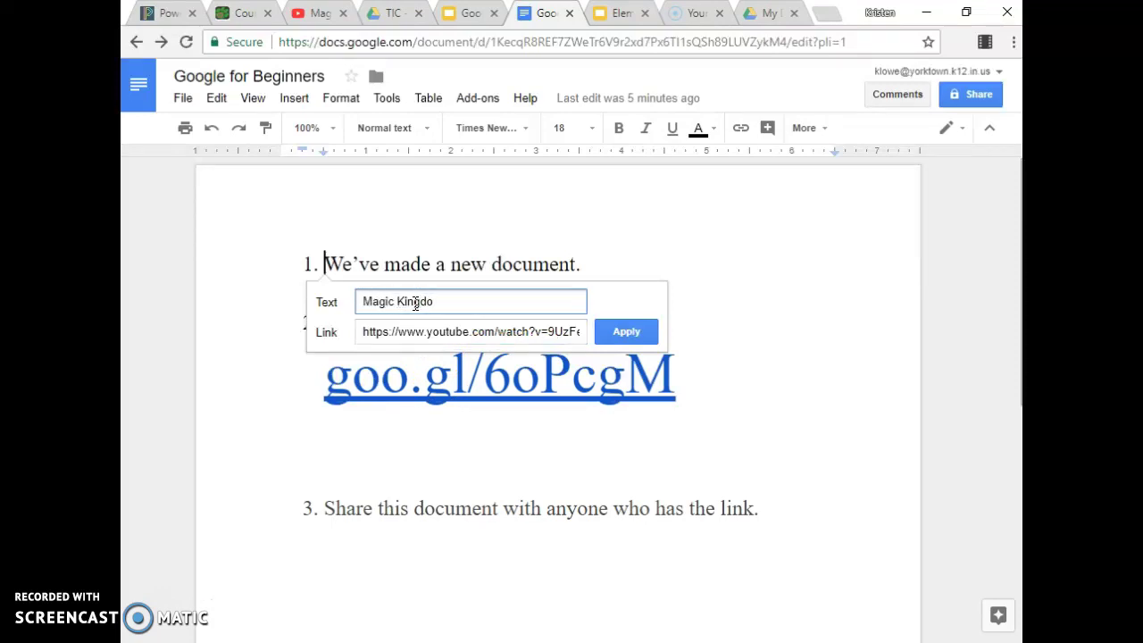
left_click(626, 332)
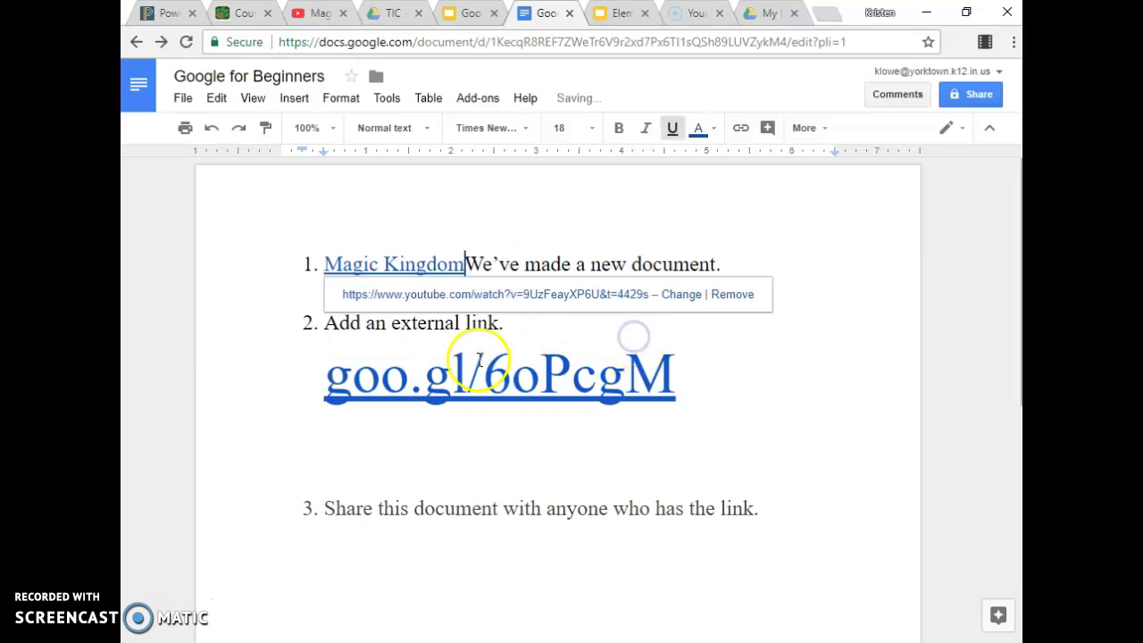
left_click(748, 256)
left_click(422, 260)
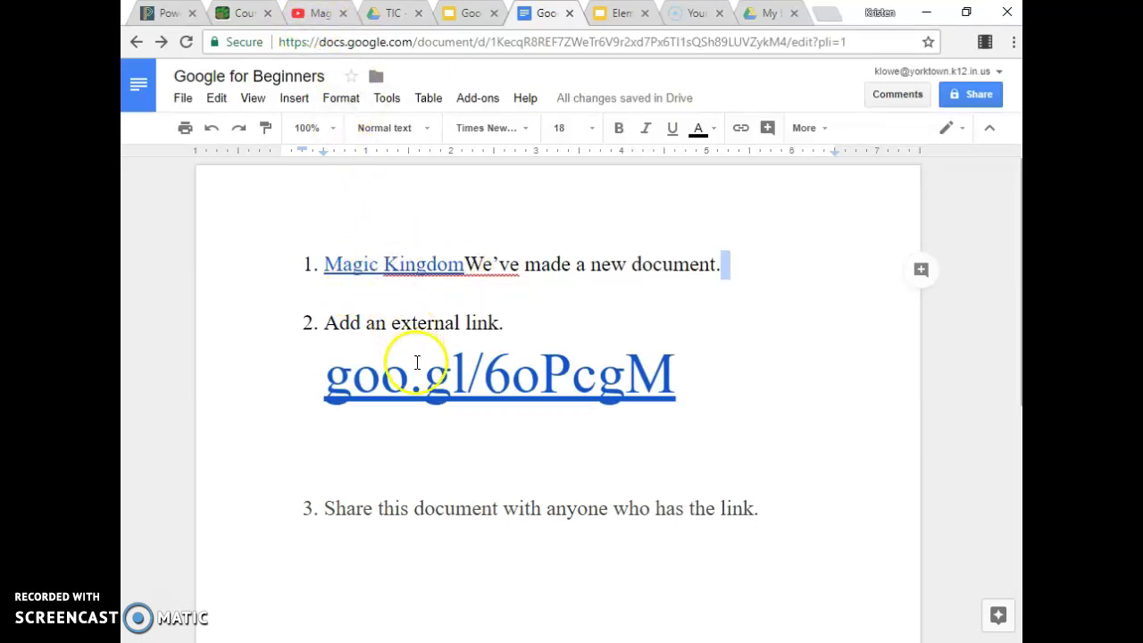
left_click(720, 374)
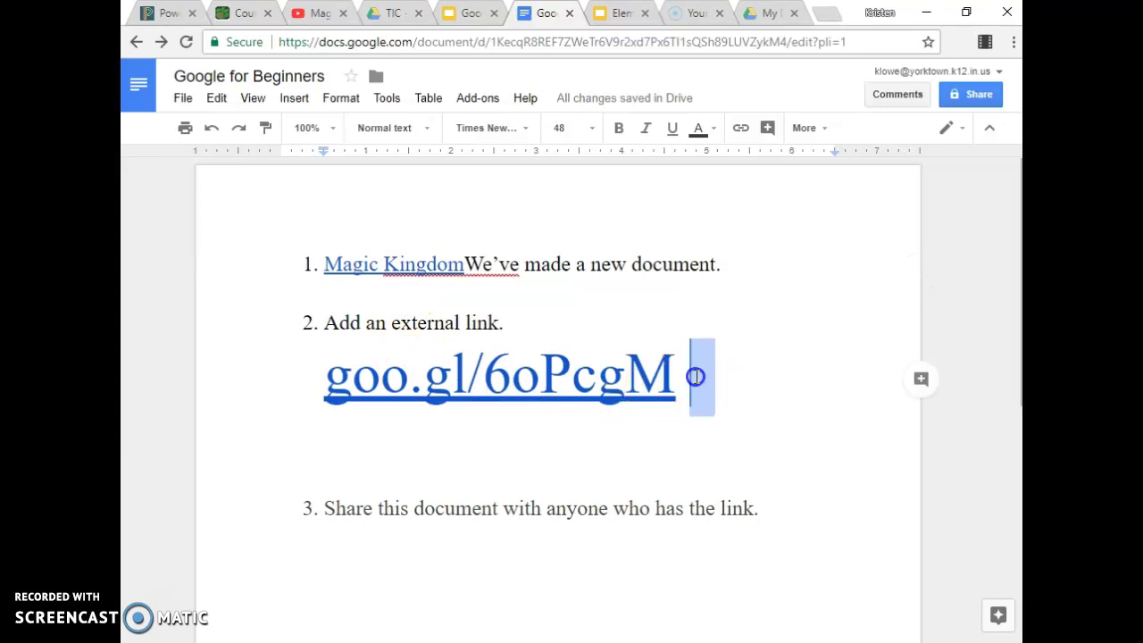
left_click(696, 376)
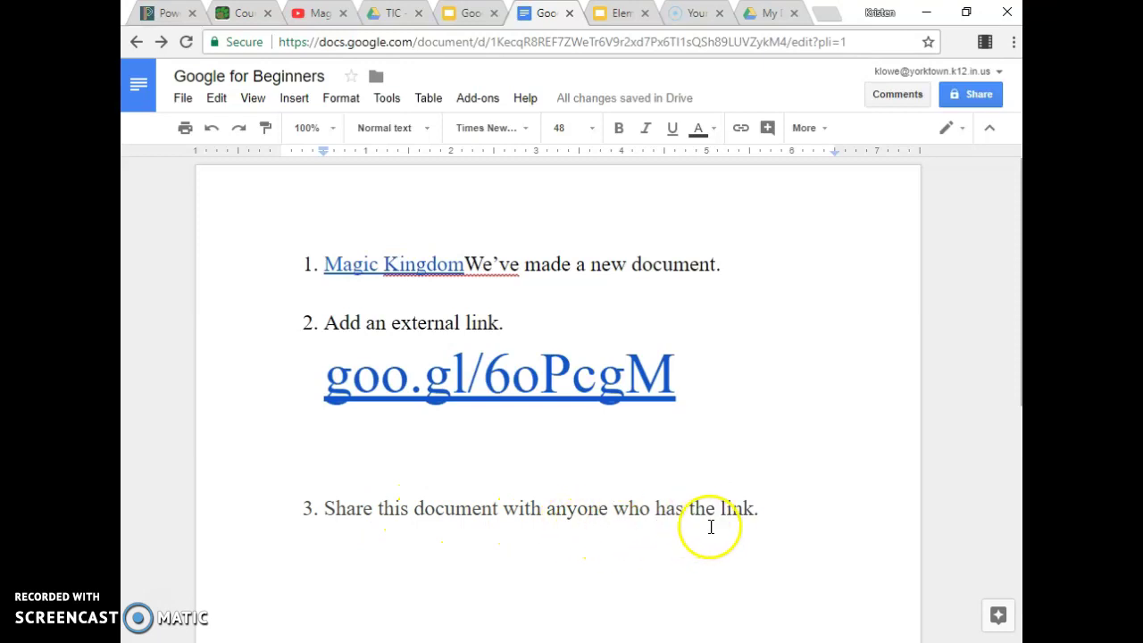
left_click(959, 98)
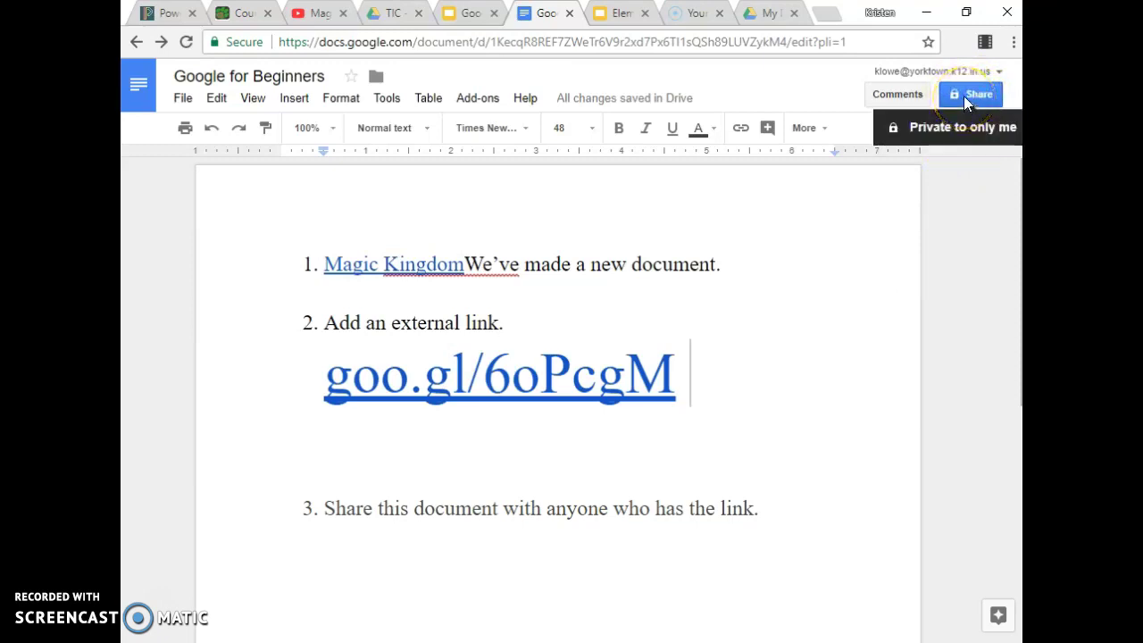
Enable link sharing so anyone at Yorktown Community Schools with the link can view.
left_click(963, 95)
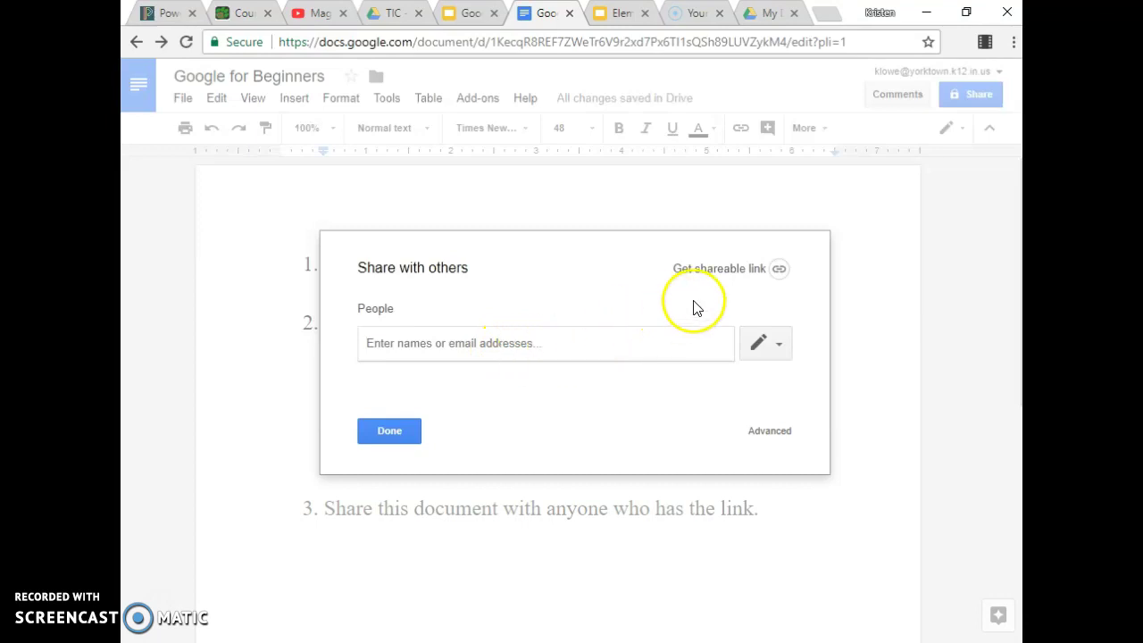
left_click(775, 273)
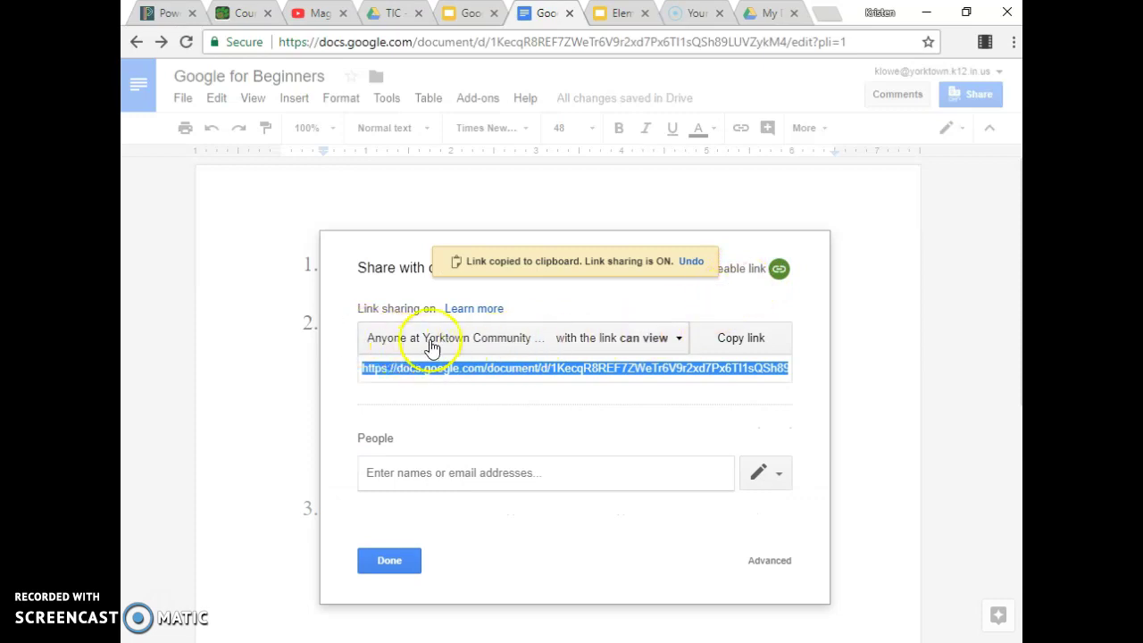
left_click(677, 348)
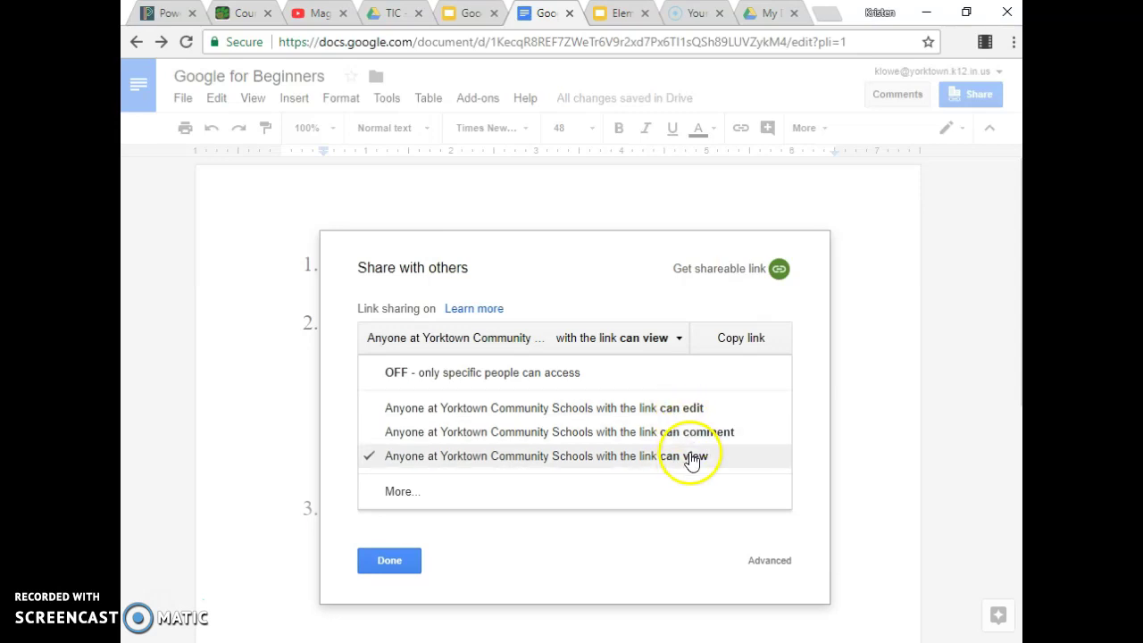
left_click(652, 528)
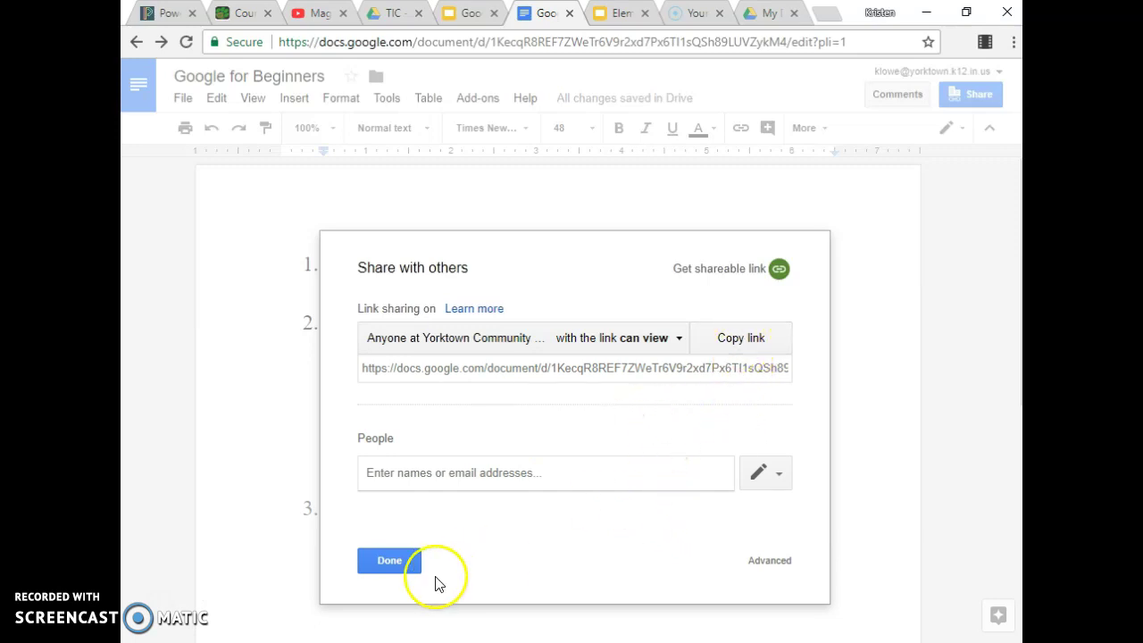
left_click(393, 563)
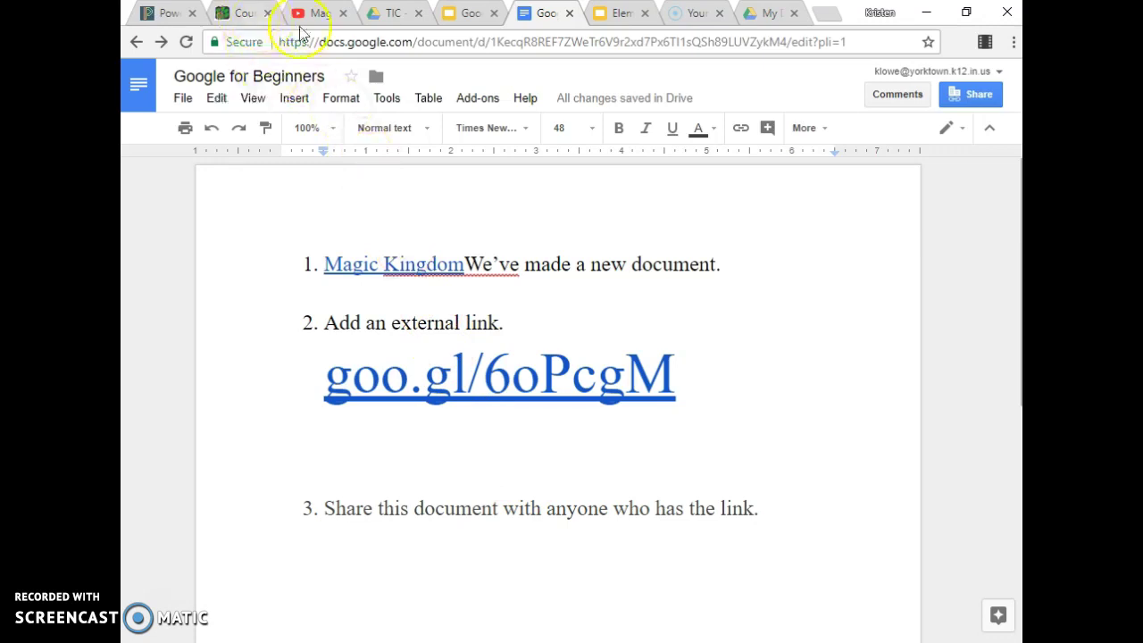
View the Other Google Tools slide in Google for Beginners, then switch to the Canvas course tab.
left_click(448, 14)
left_click(197, 542)
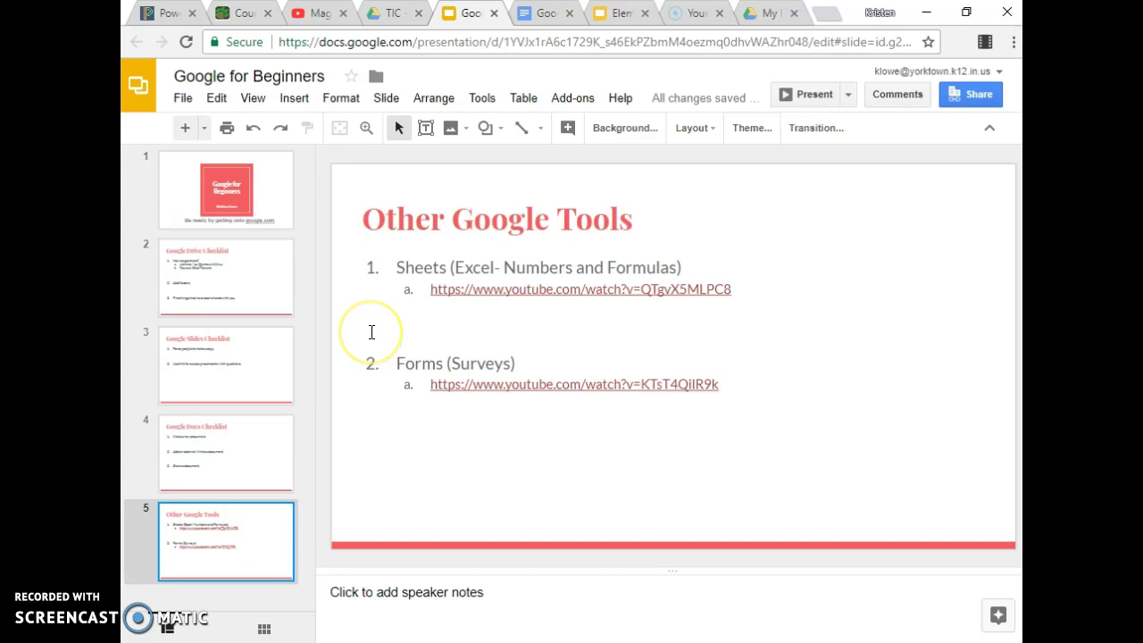
left_click(244, 12)
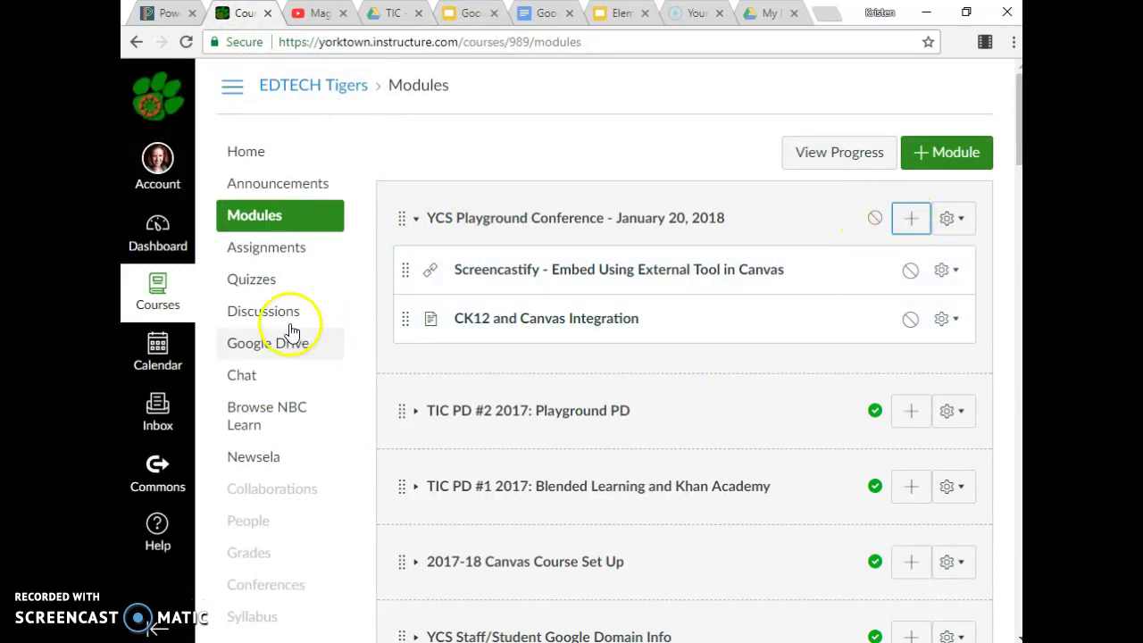
Start a new assignment in the EDTECH Tigers course and place the caret in its description.
left_click(291, 253)
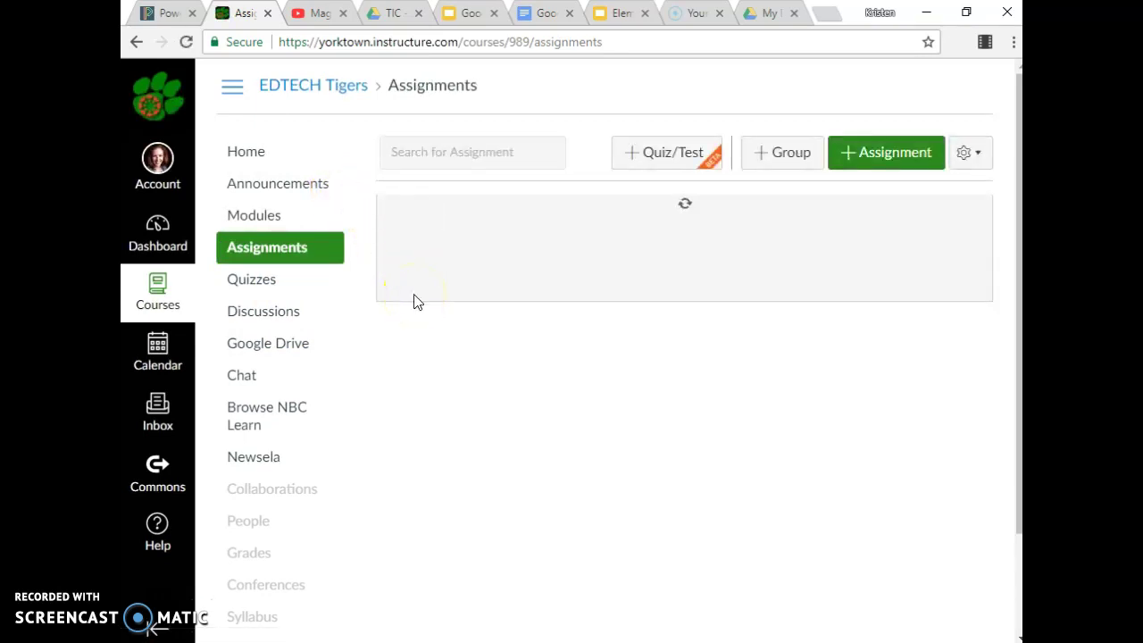
left_click(875, 153)
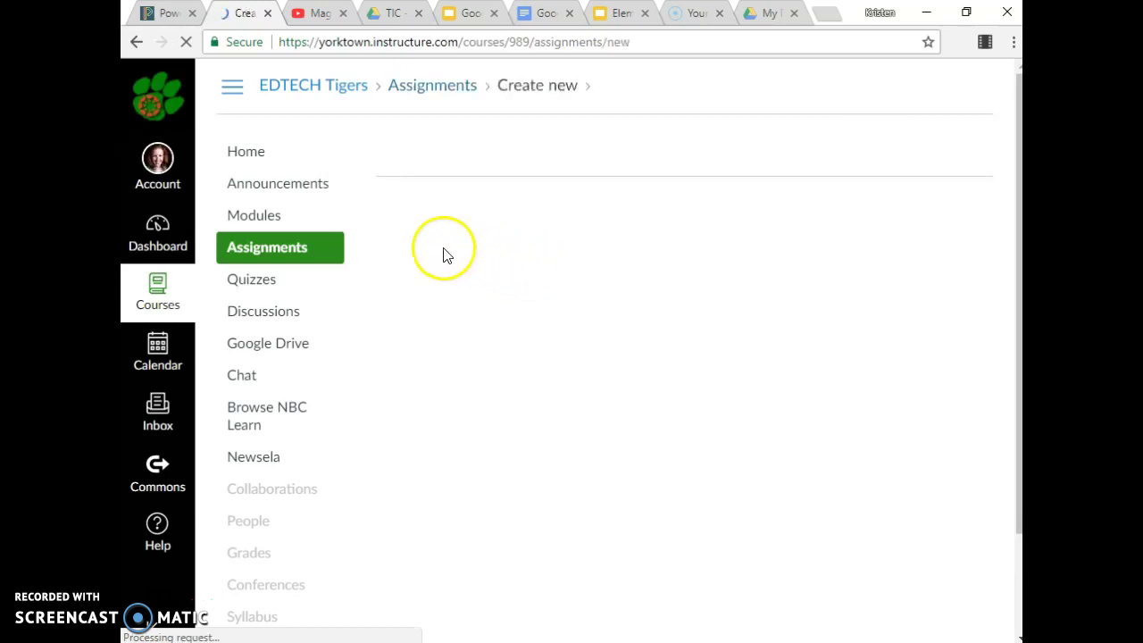
left_click(436, 347)
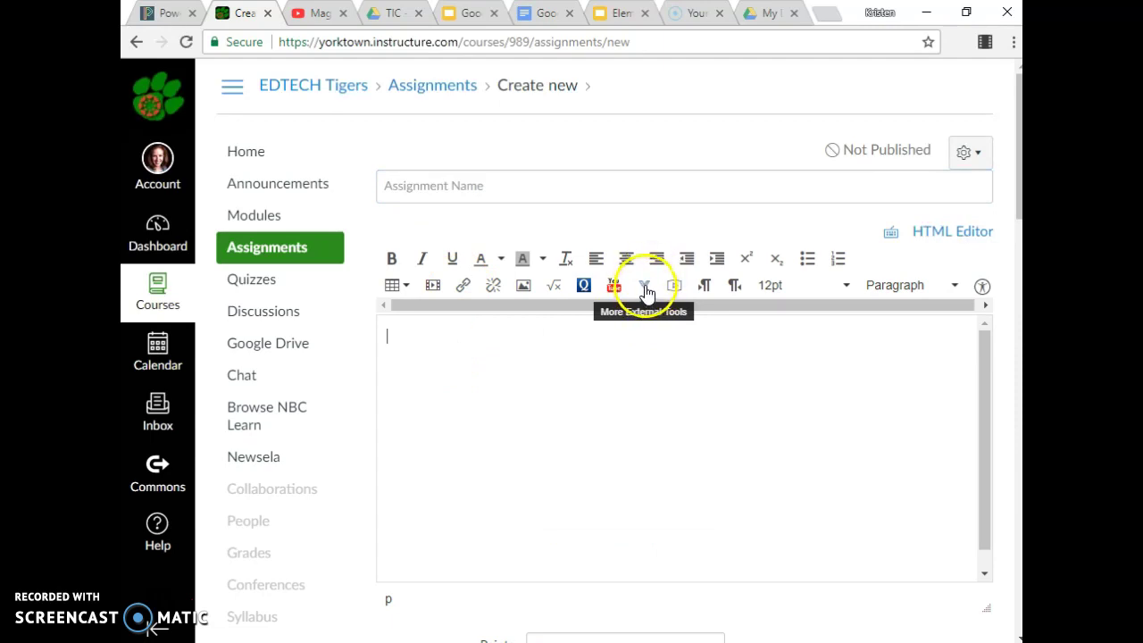
Embed 'Activity 52: Local Weather History' from the Dream Vacation folder via Google Apps.
left_click(647, 286)
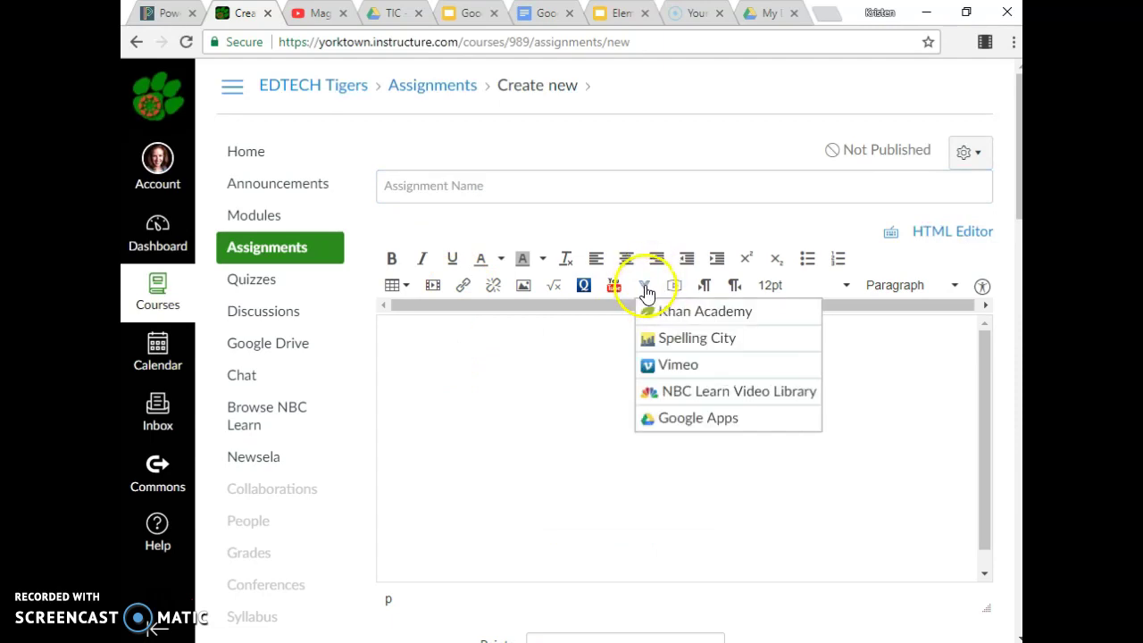
left_click(693, 426)
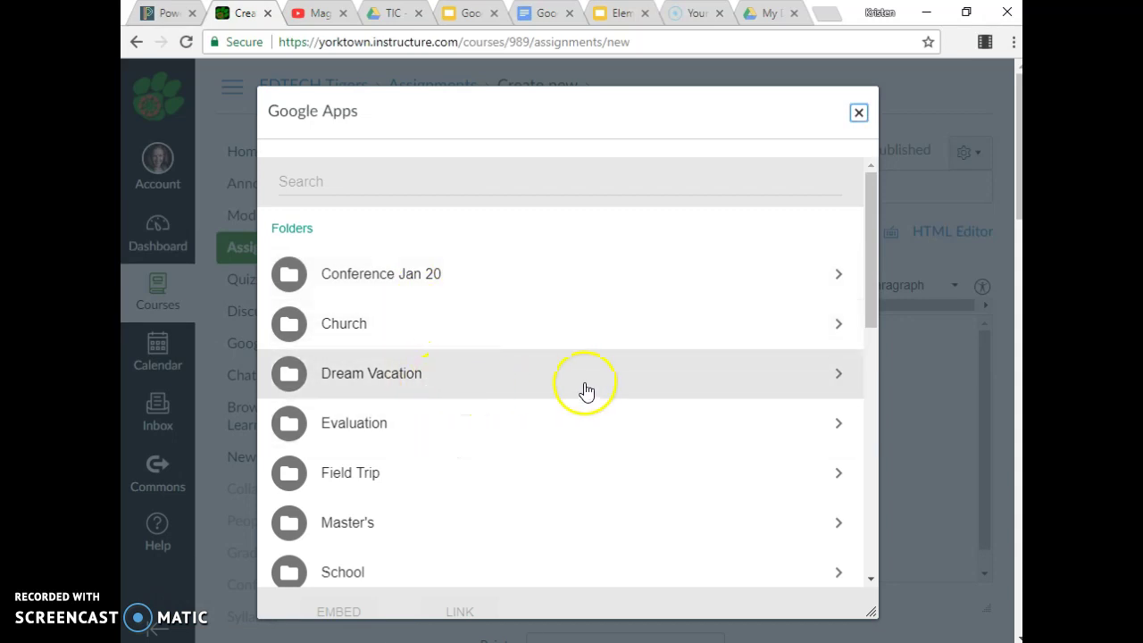
left_click(822, 382)
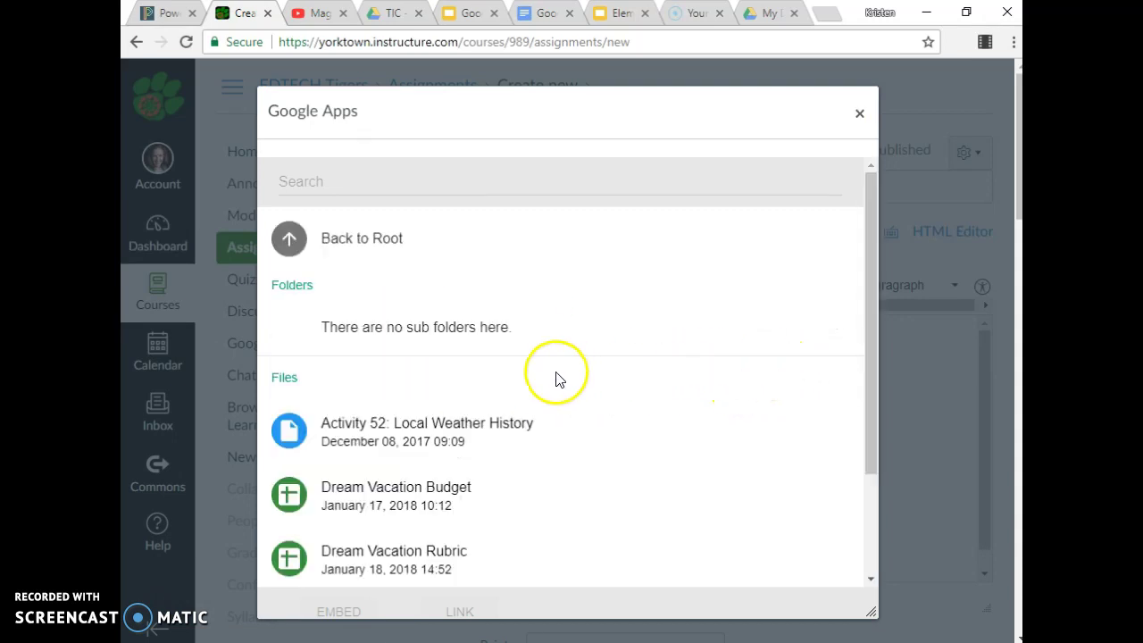
left_click(462, 442)
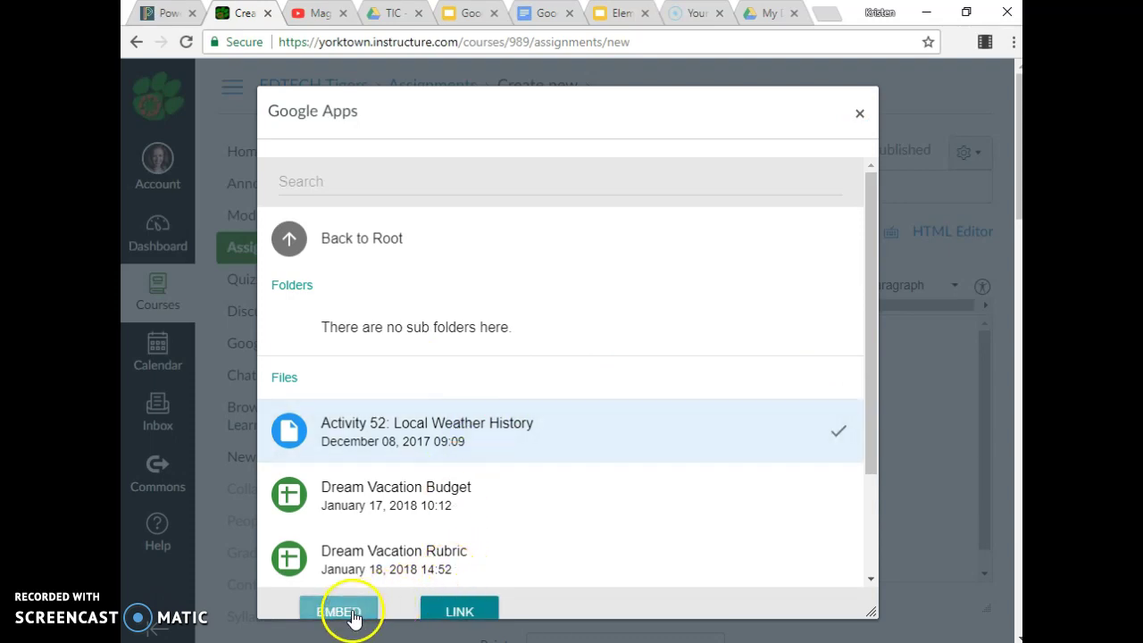
scroll(508, 518, "down", 2)
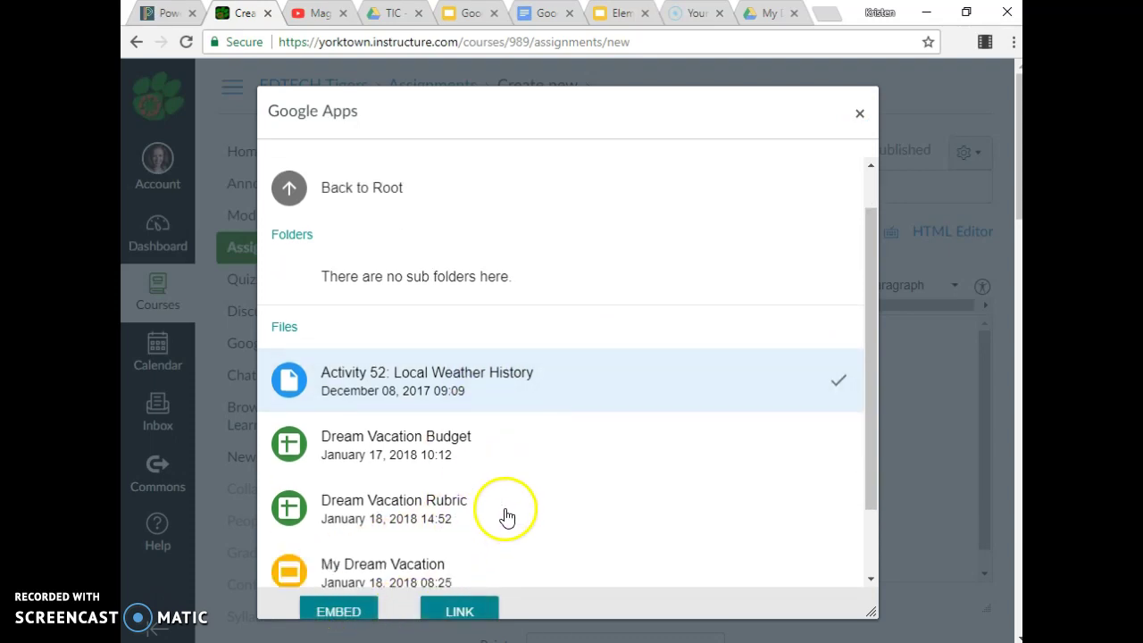
left_click(337, 607)
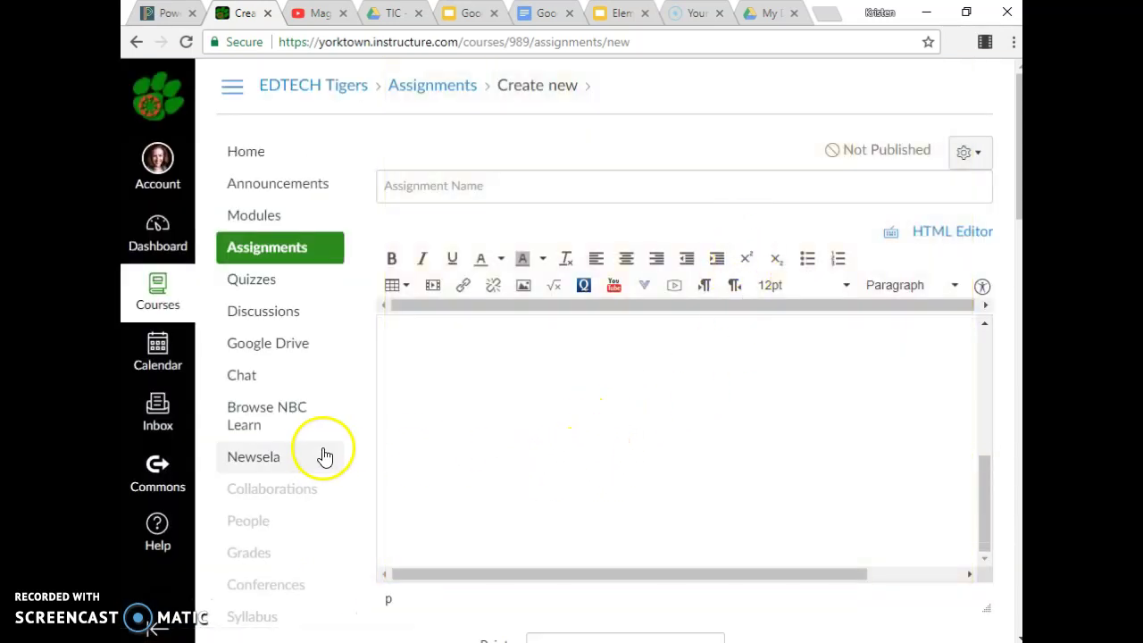
Name the new assignment 'Homework'.
scroll(334, 466, "down", 12)
scroll(500, 446, "down", 3)
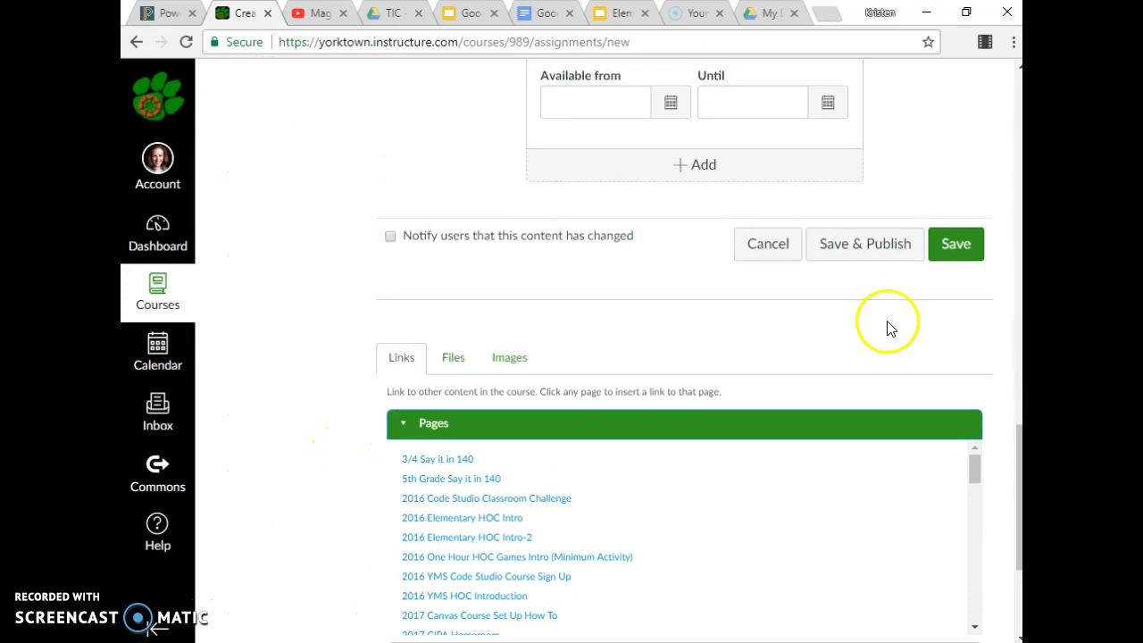
left_click(958, 246)
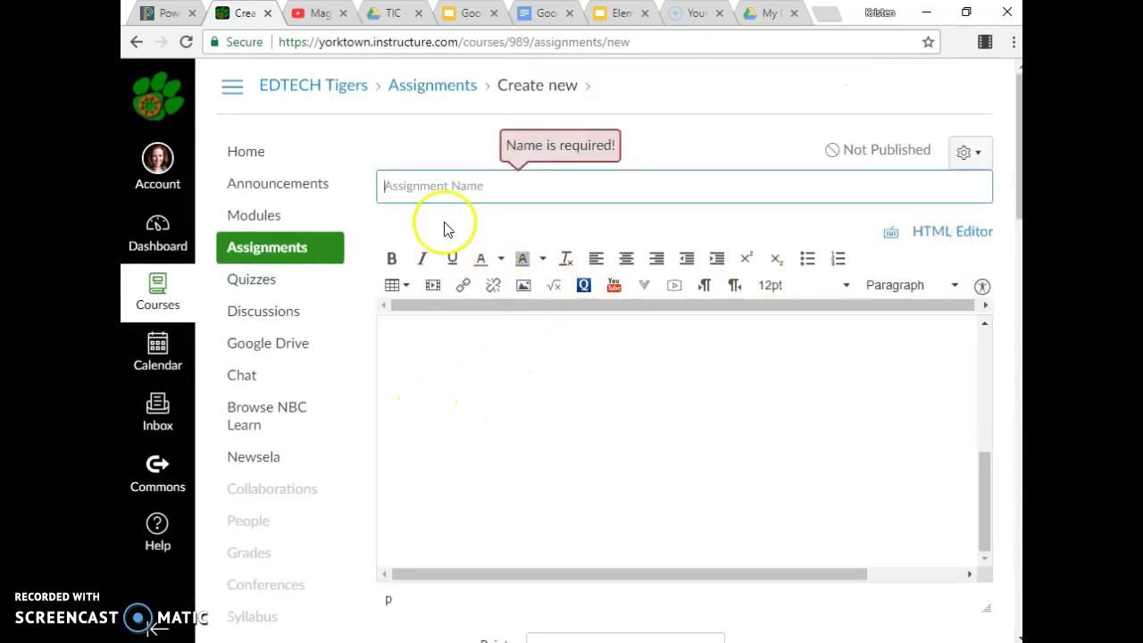
type("Homework")
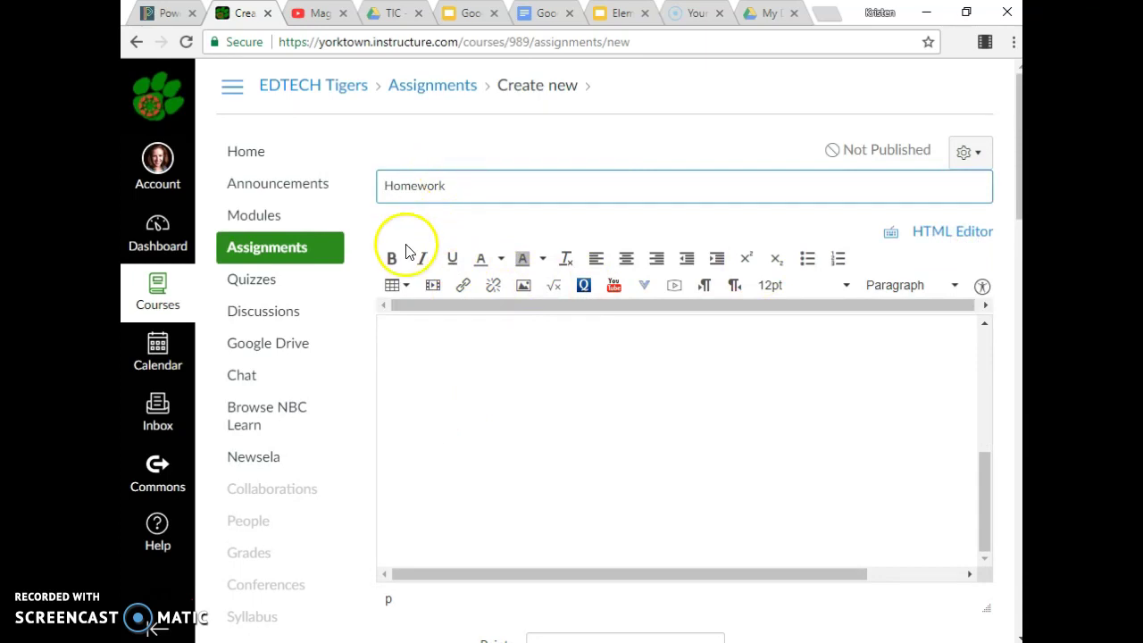
scroll(383, 339, "down", 12)
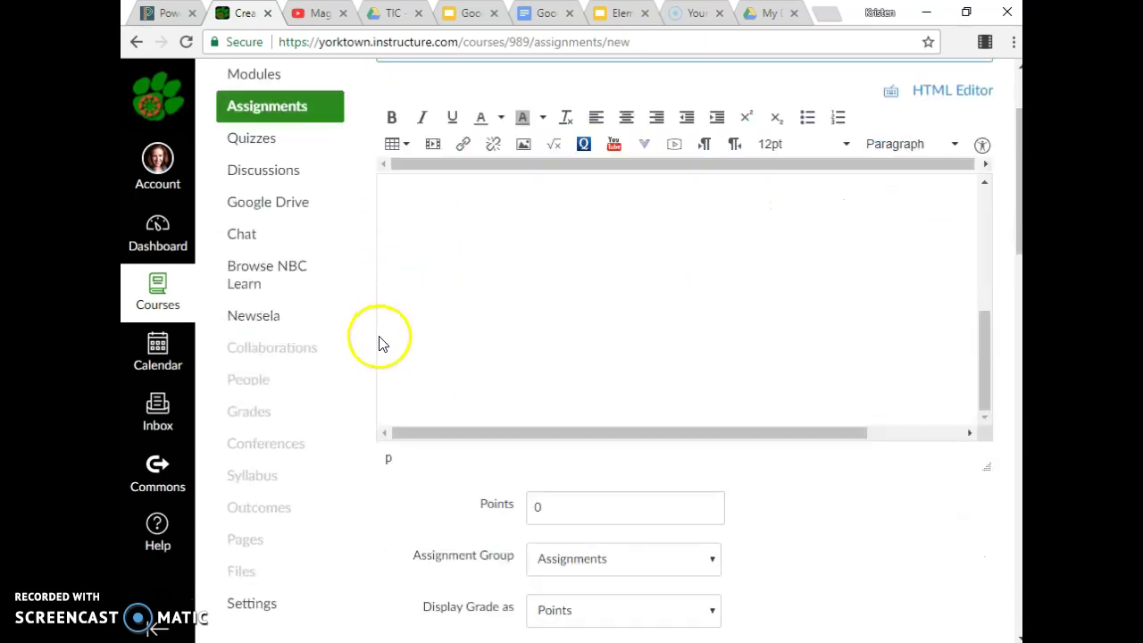
scroll(884, 451, "up", 3)
Allow File Uploads submissions, save the assignment, and return to the Google for Beginners title slide.
left_click(549, 163)
scroll(933, 397, "down", 1)
scroll(937, 473, "down", 4)
left_click(946, 457)
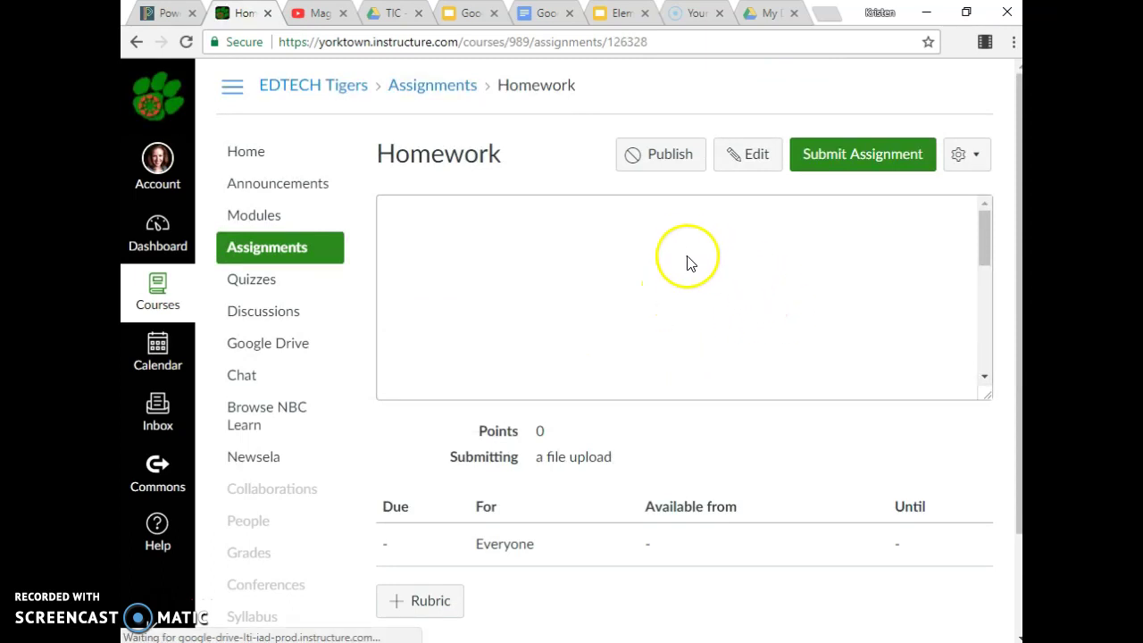
left_click(983, 262)
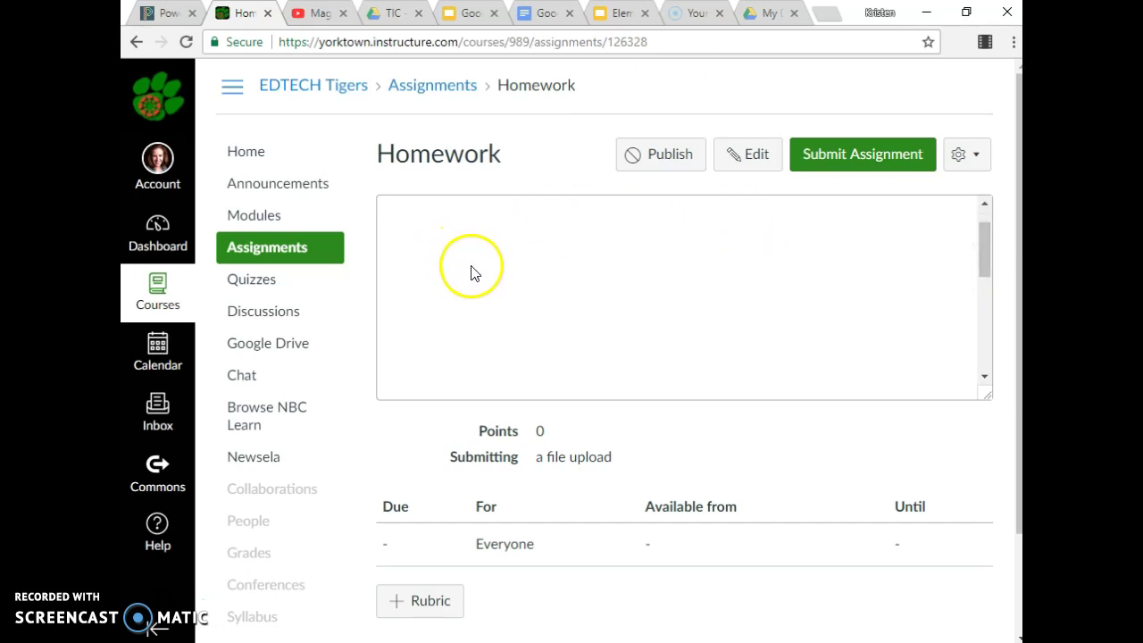
left_click(453, 16)
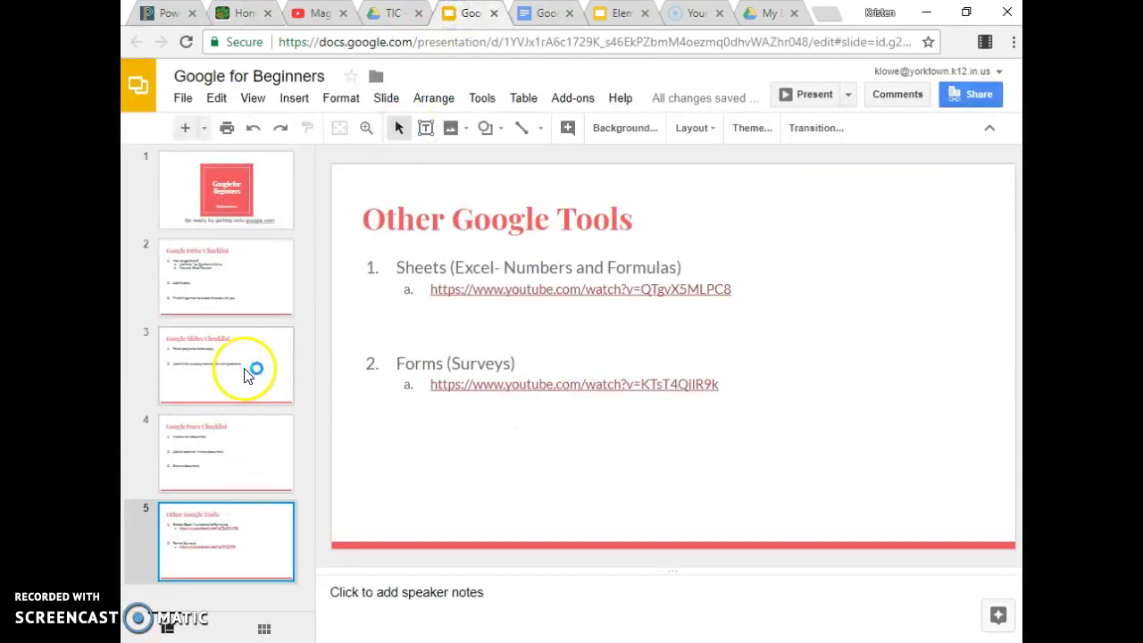
left_click(255, 187)
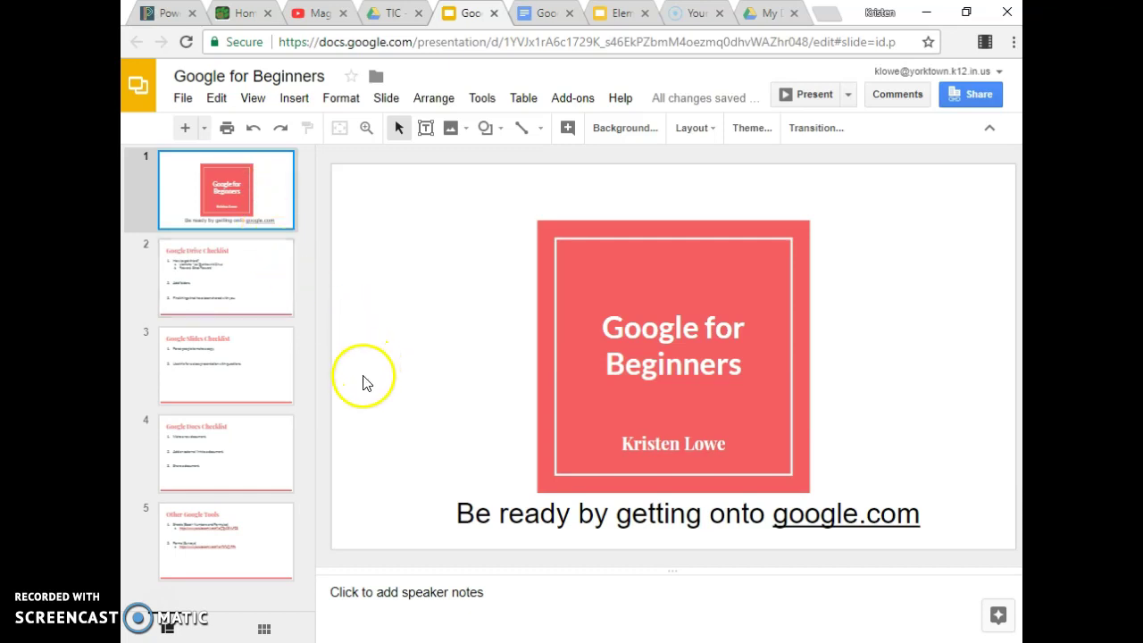